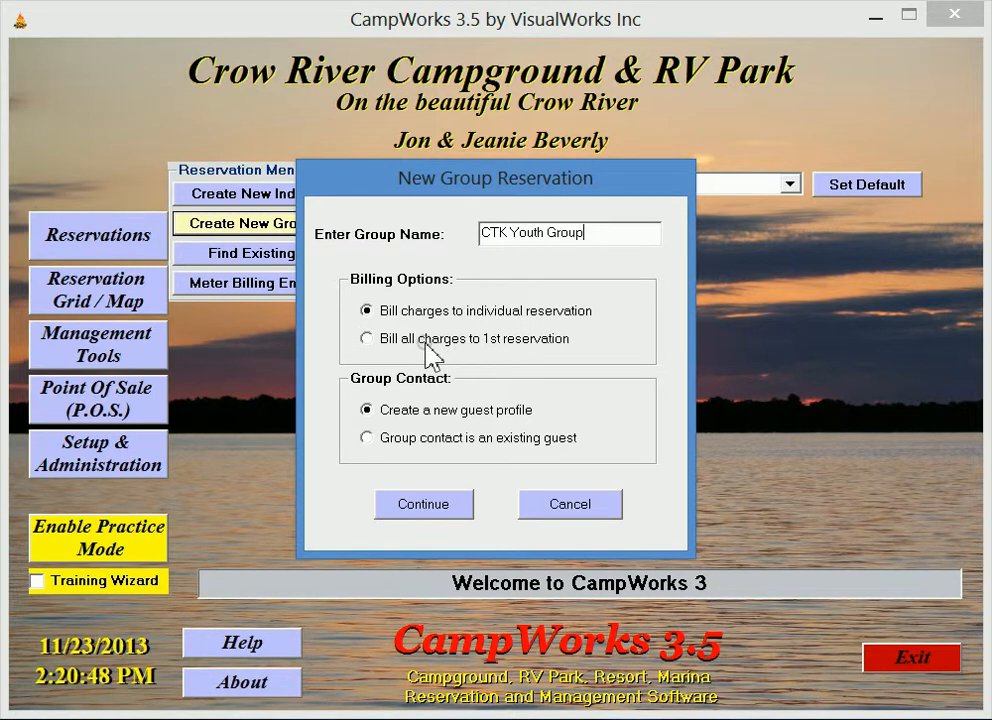
Step: Bill all charges of the new group reservation to the 1st reservation and use an existing guest as group contact
click(368, 339)
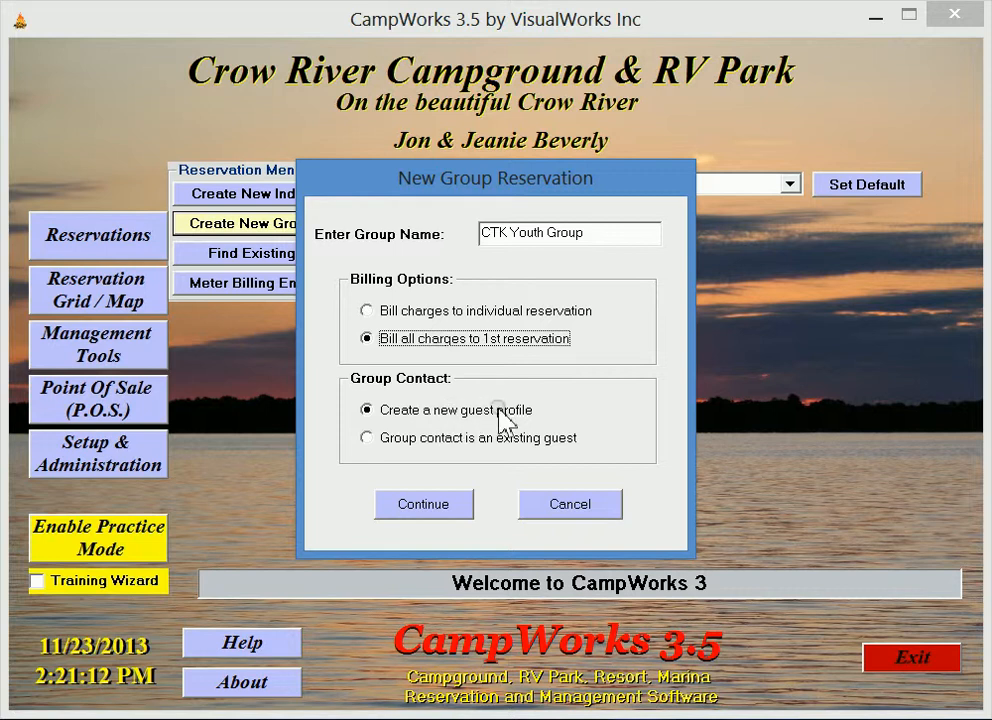
click(410, 440)
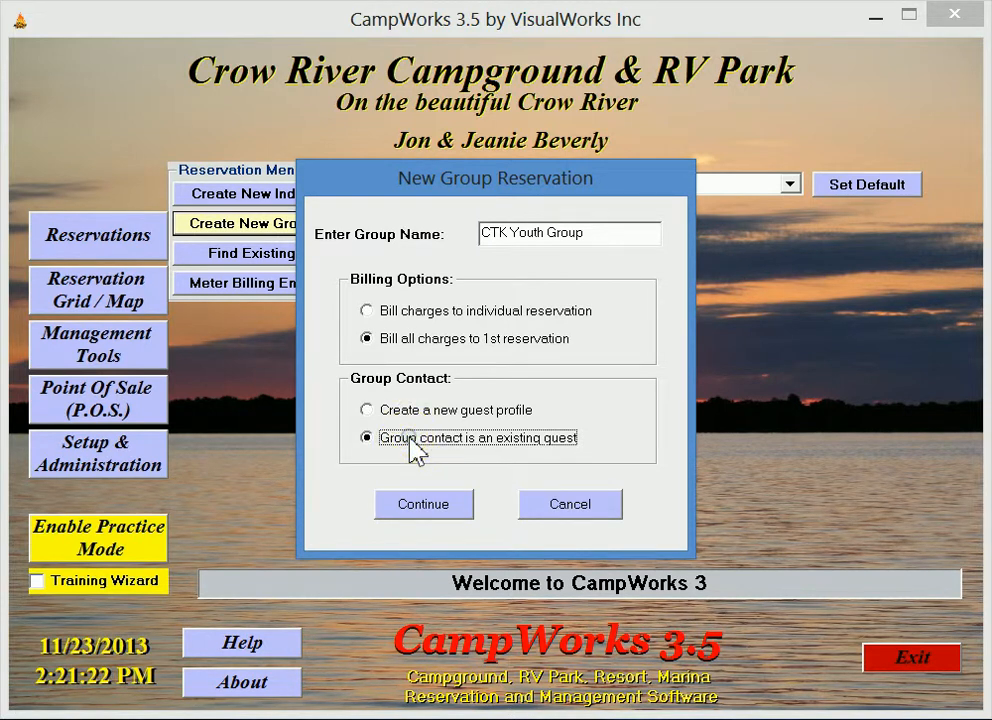
click(430, 507)
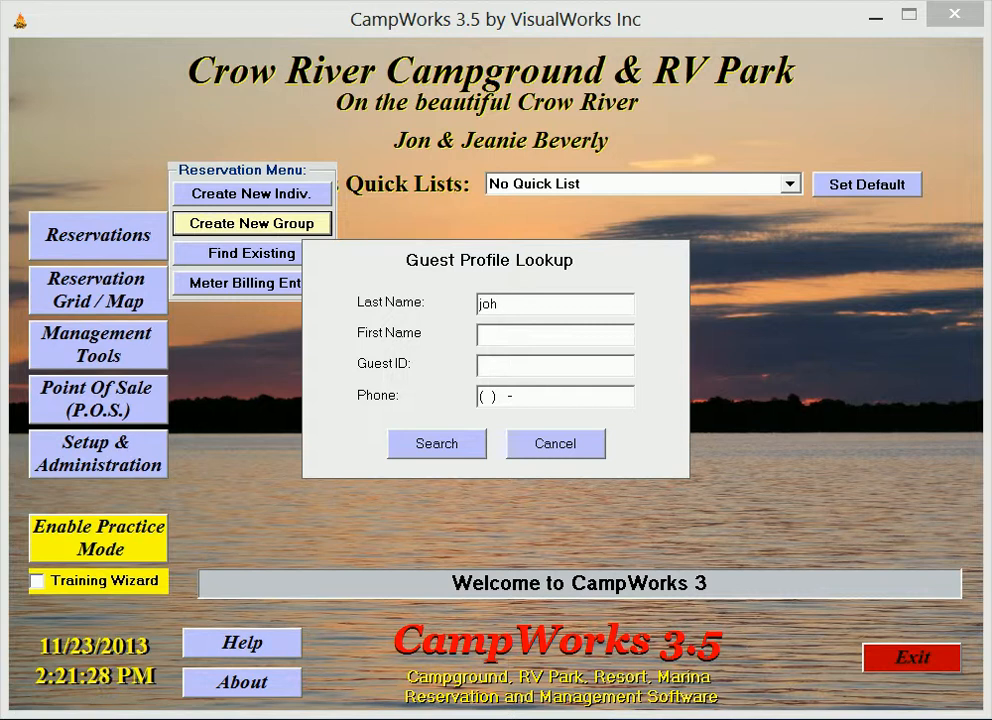
Step: Look up the group contact by last name, choose the ninth guest listed, and select the second Motor Home as camp unit
click(437, 450)
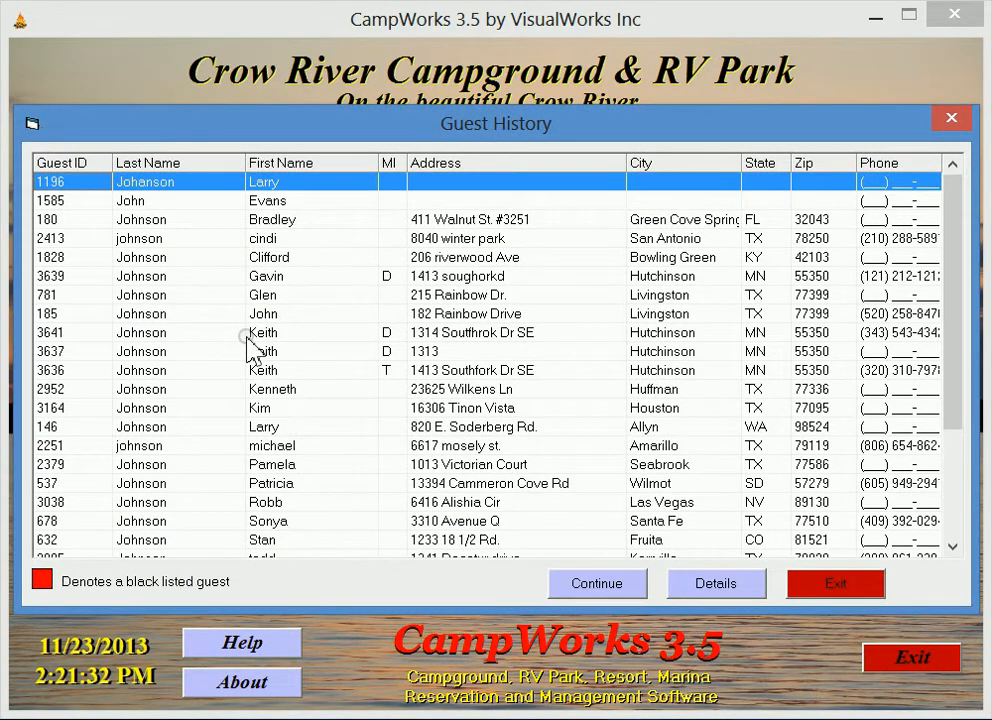
click(172, 332)
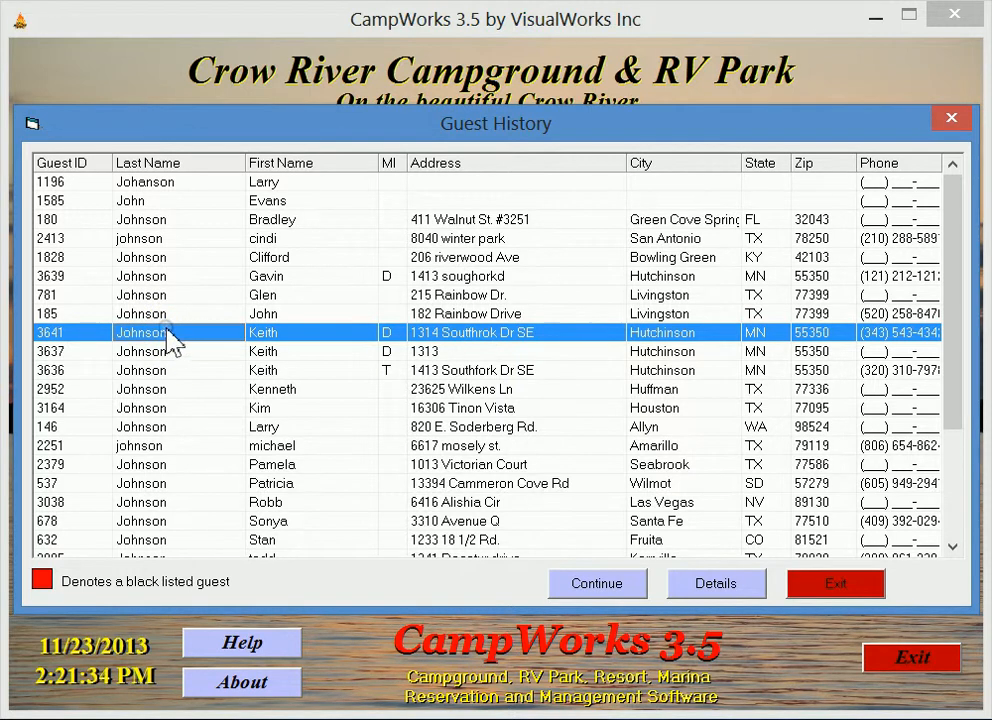
click(597, 572)
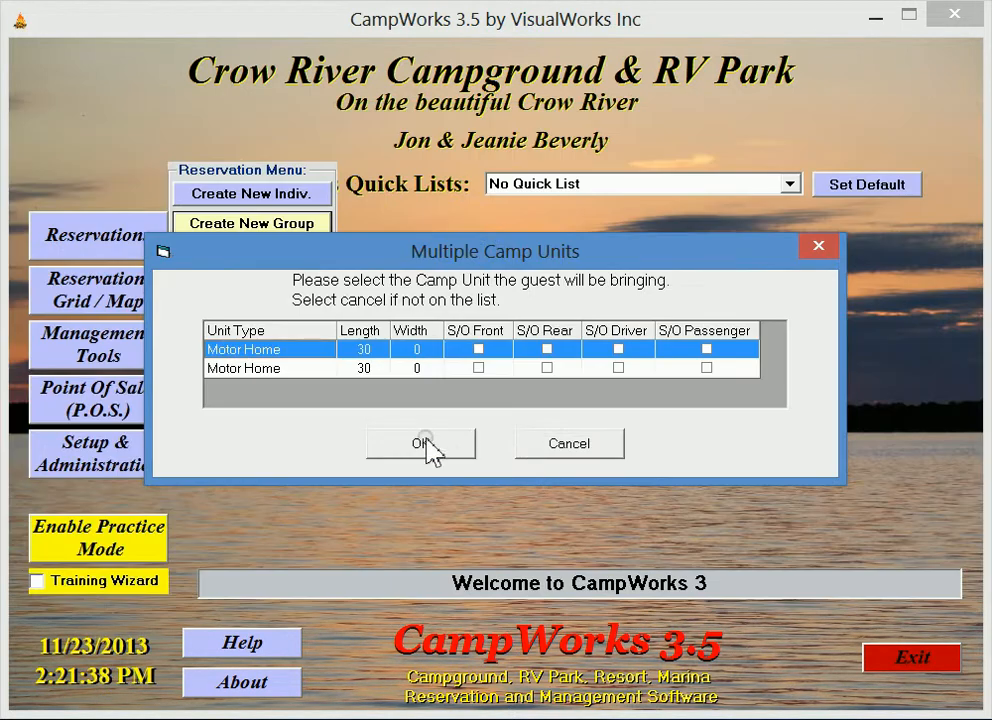
click(258, 370)
click(430, 446)
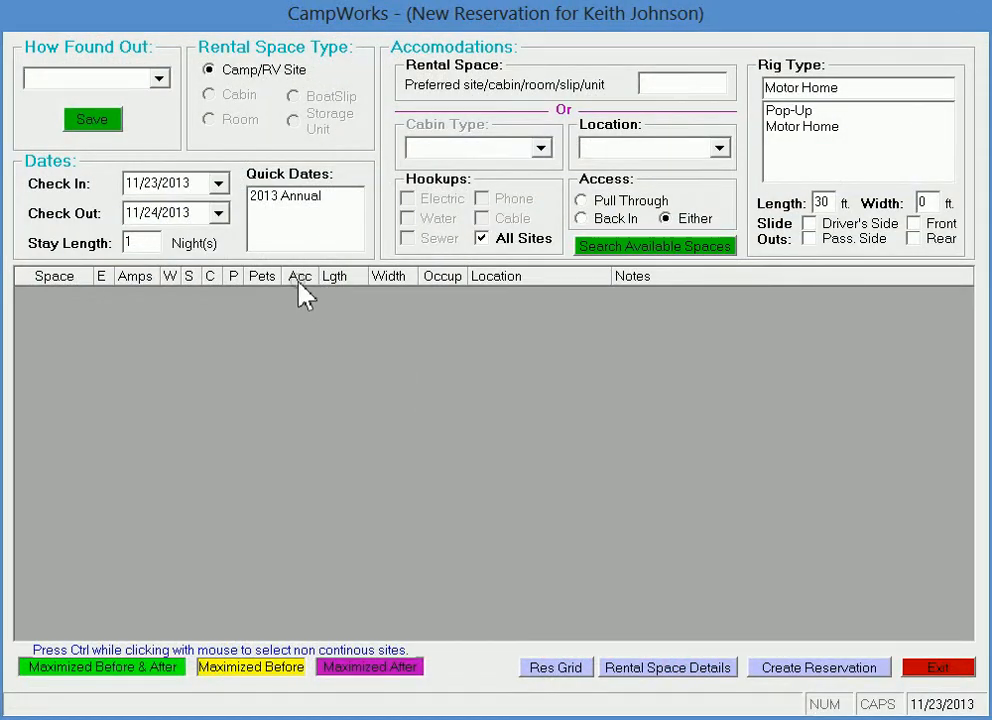
Step: Record and save Brochure as how the guest found out about the campground
click(158, 78)
click(120, 130)
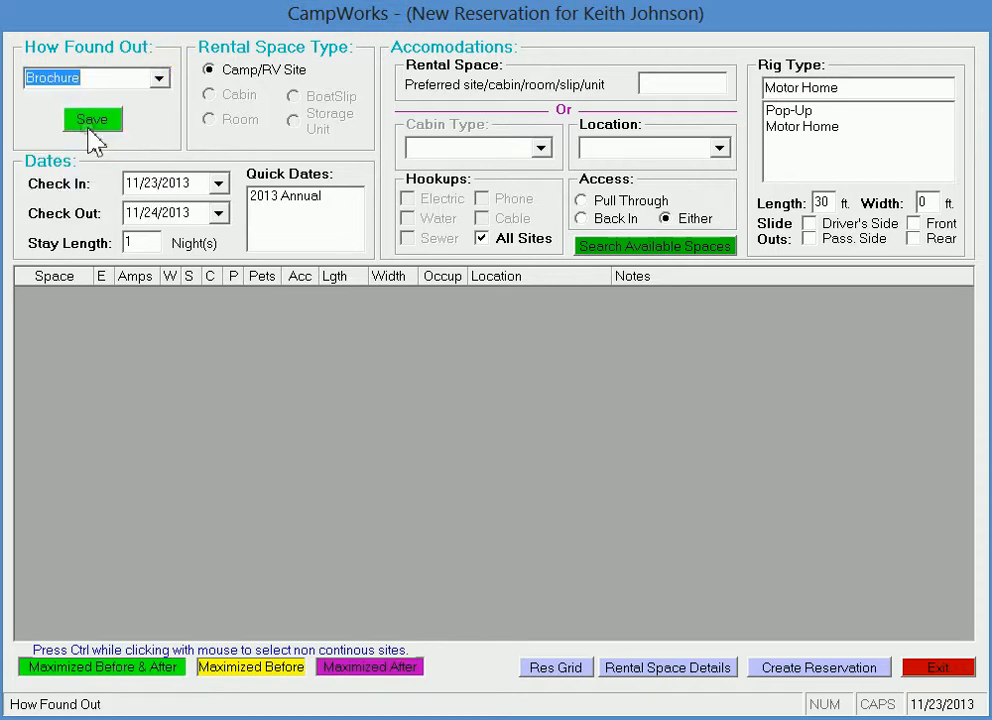
click(90, 118)
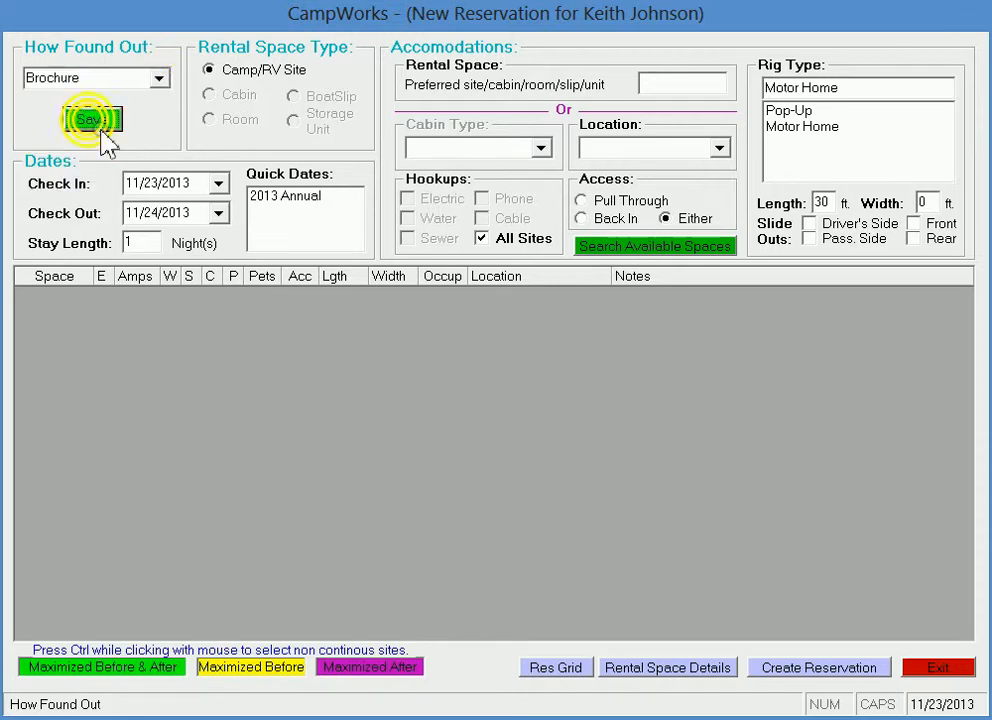
Step: Set the check-out date to 11/25/2013 and search for available spaces
click(219, 214)
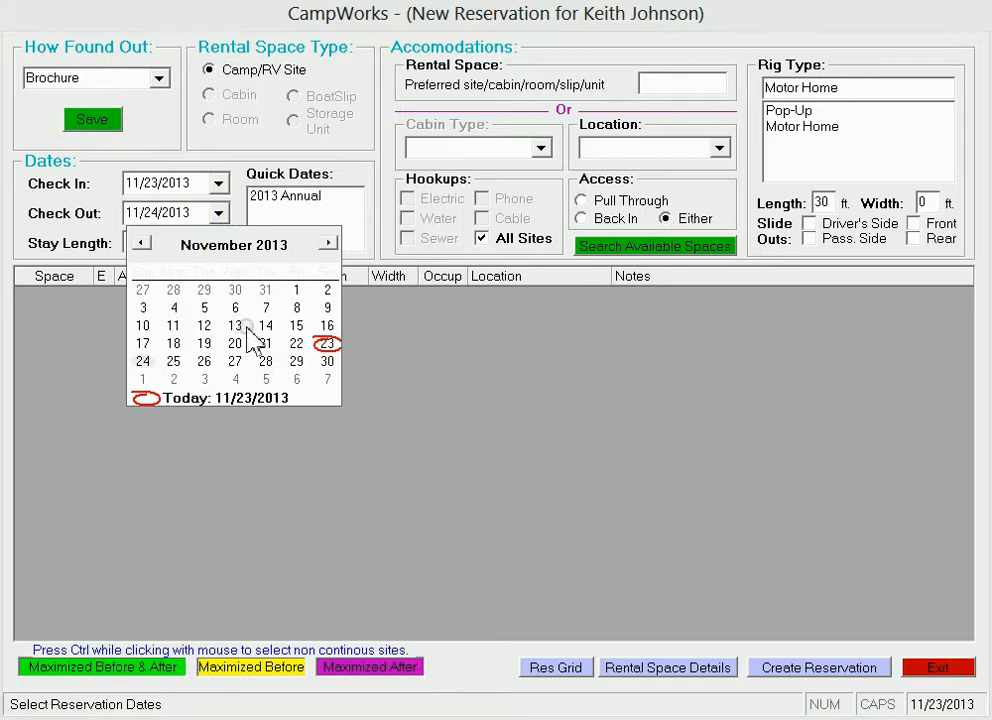
click(173, 361)
click(630, 248)
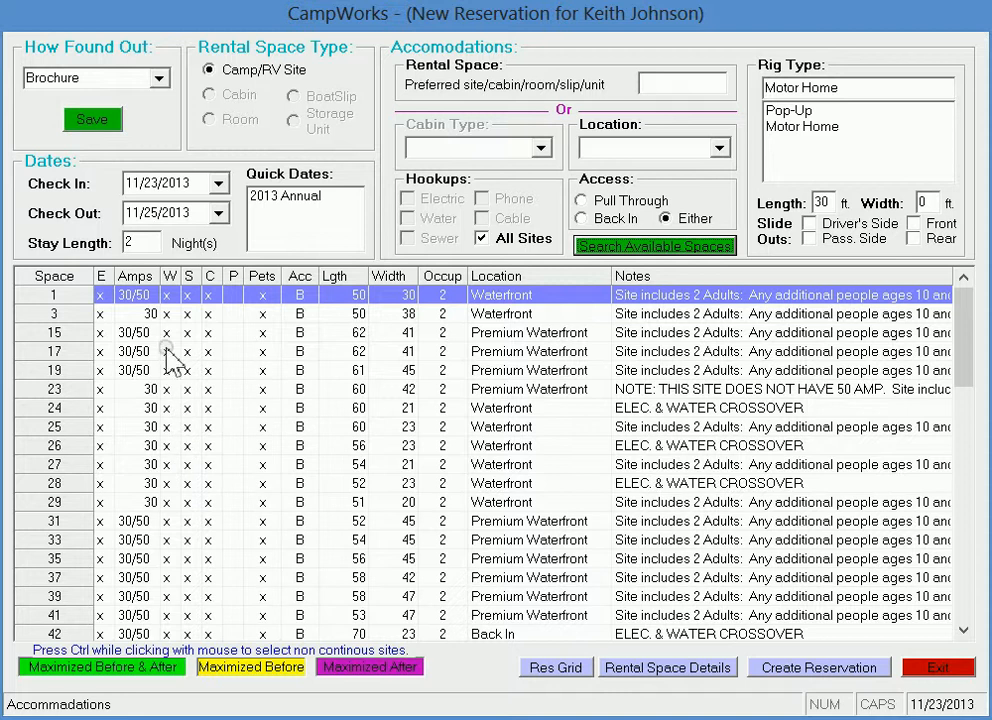
Step: Create the group reservation for spaces 3, 15, 17, 19, 26, 29 and 35, assigning space 3 to the group contact
click(175, 314)
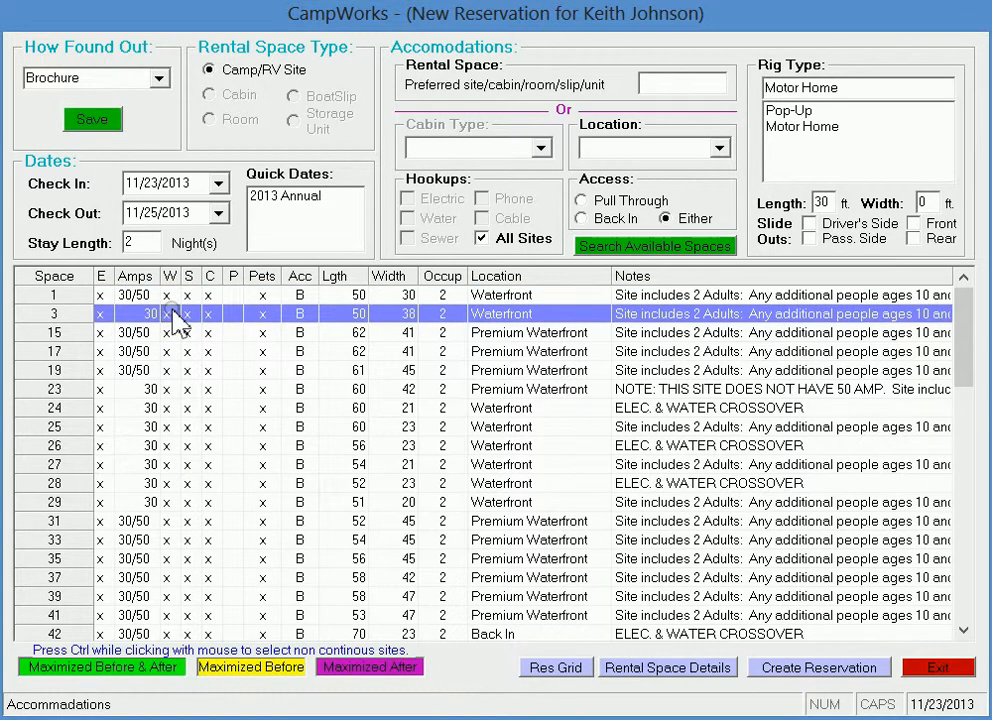
shift+click(175, 370)
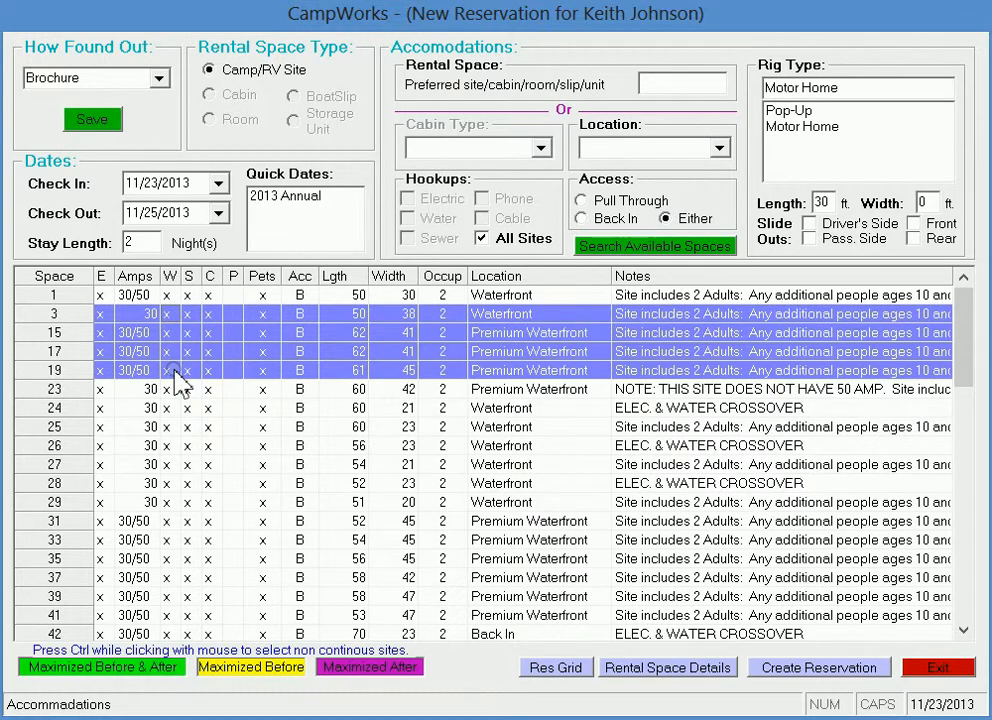
ctrl+click(162, 445)
ctrl+click(143, 503)
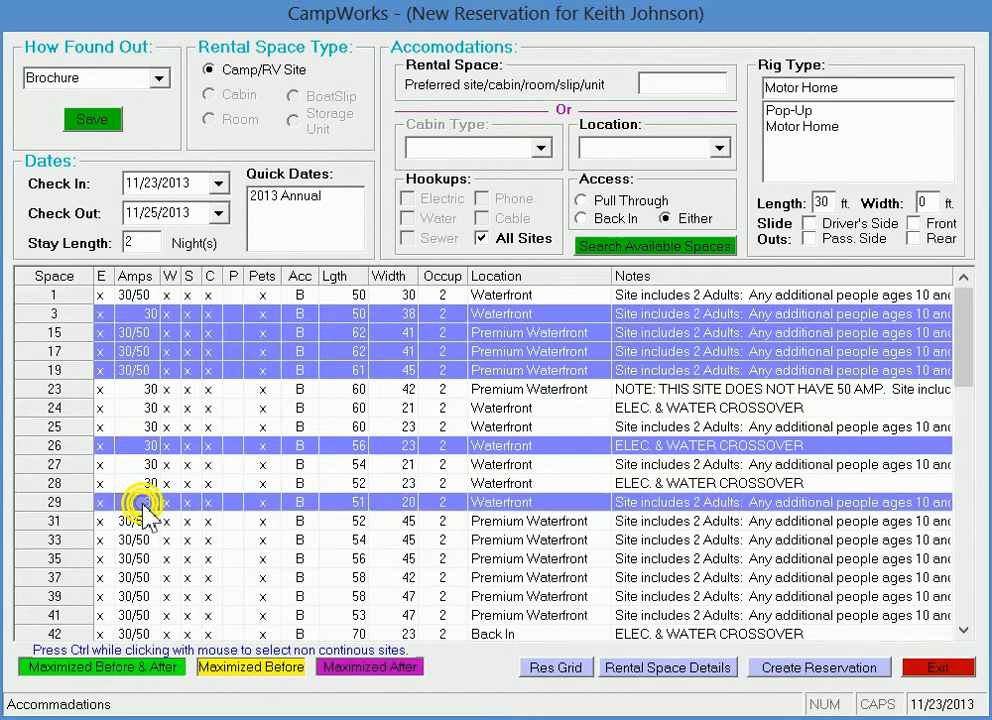
ctrl+click(148, 565)
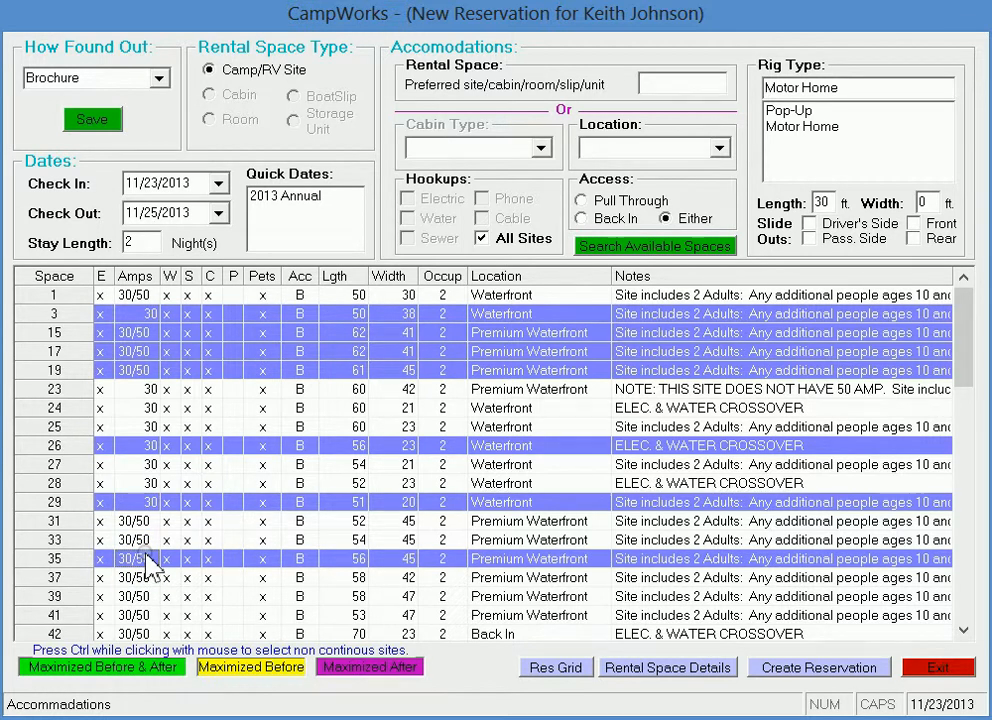
click(805, 680)
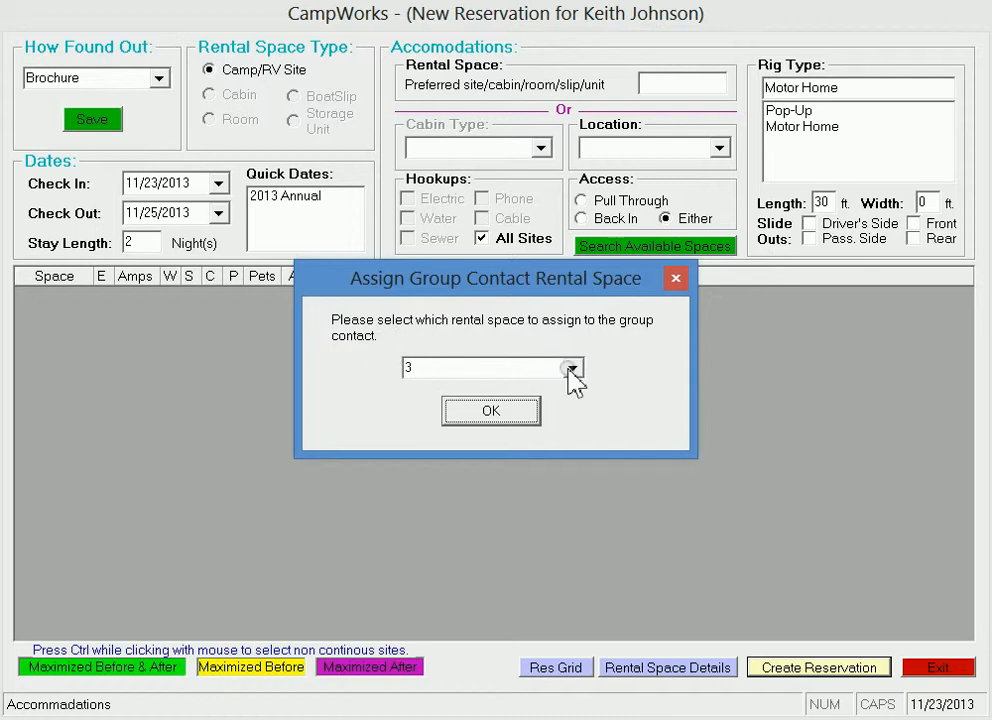
click(500, 414)
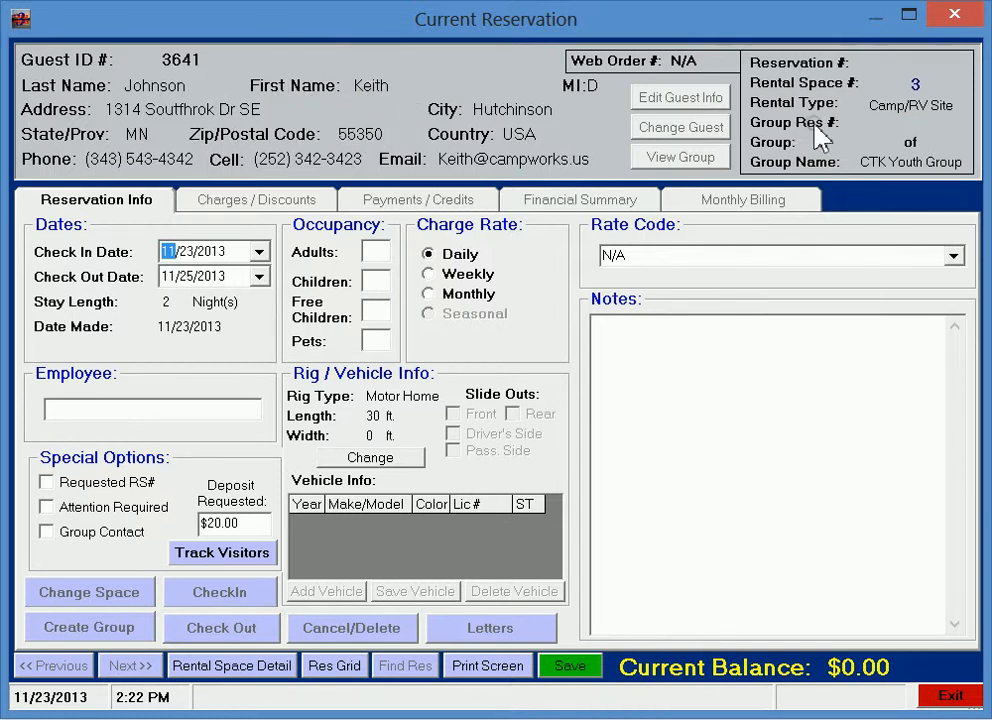
Step: Set the occupancy of the space 3 reservation to 2 adults and 2 children
click(376, 248)
text(2)
click(376, 281)
text(2)
Step: Enter the employee password and save the group reservation, accepting the rental space conflict
click(173, 404)
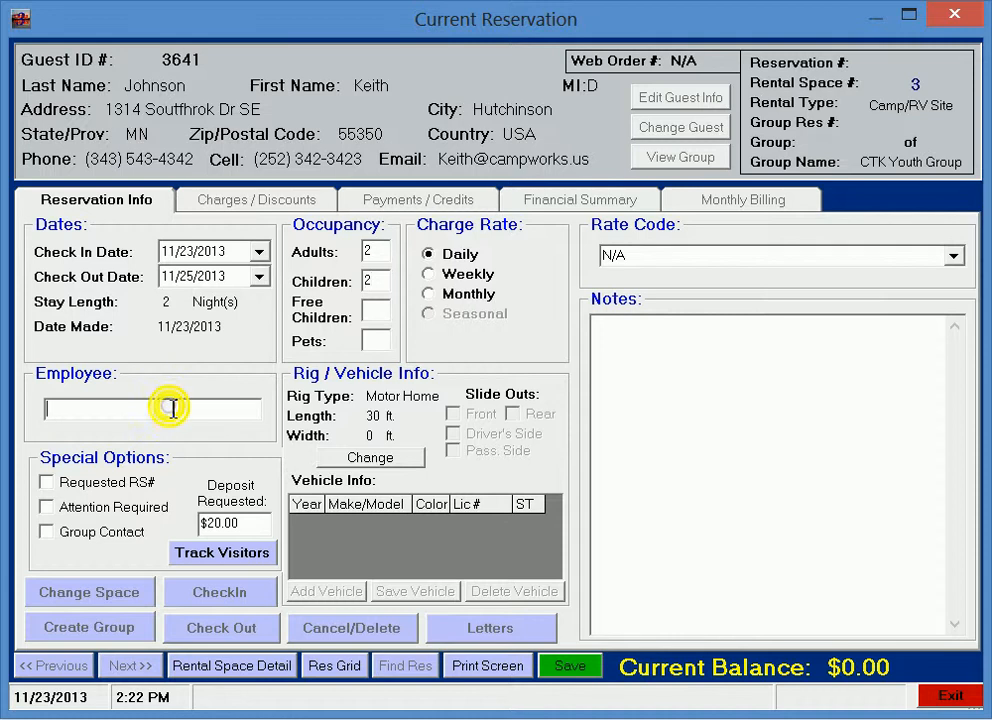
key(Return)
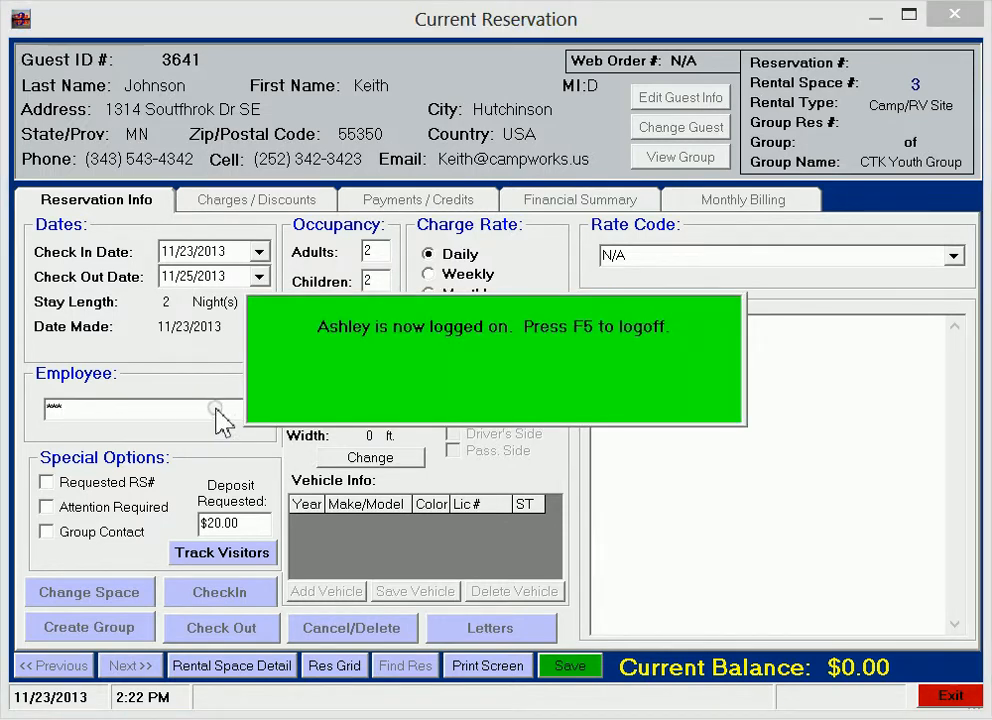
click(571, 672)
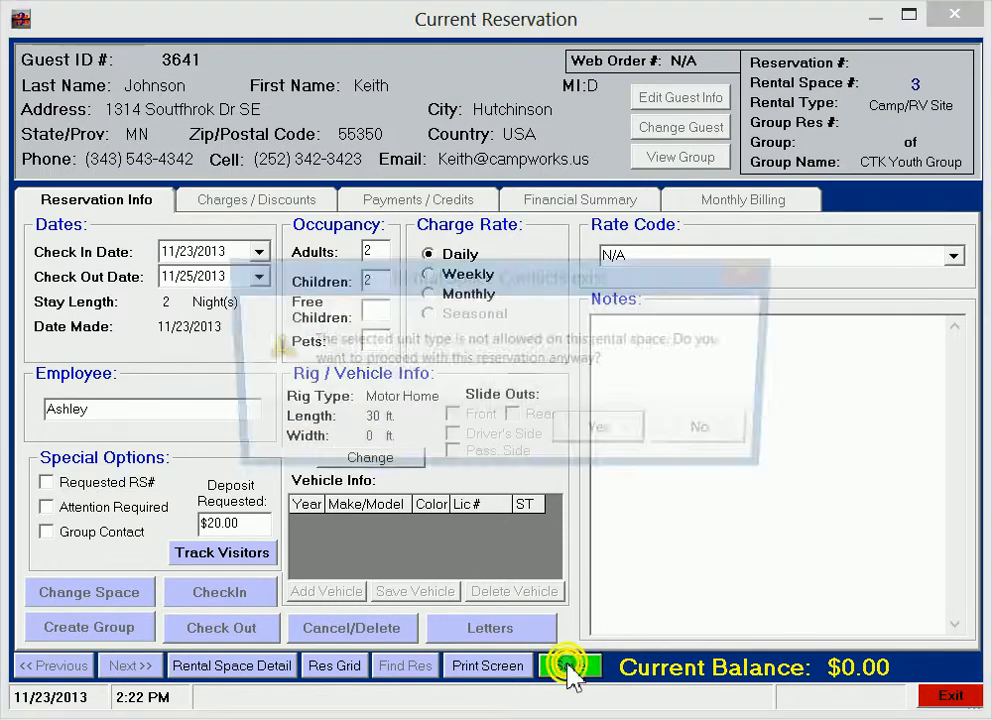
click(604, 434)
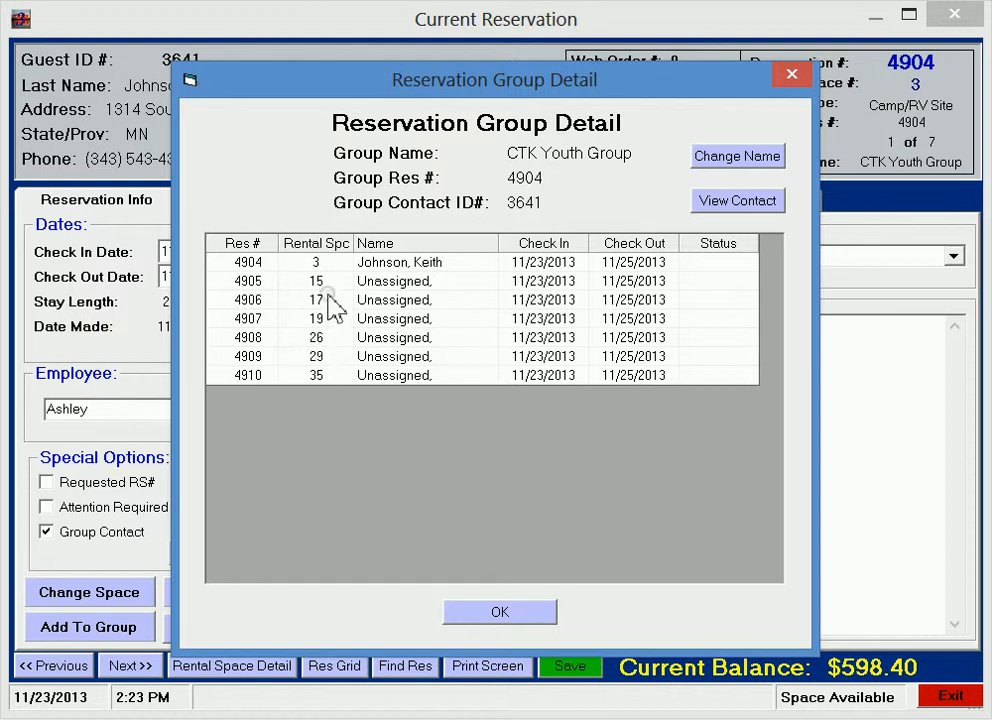
Step: Assign the seventh existing guest from a last-name lookup for "g" to the group's space 15 reservation, and review the group detail
click(397, 284)
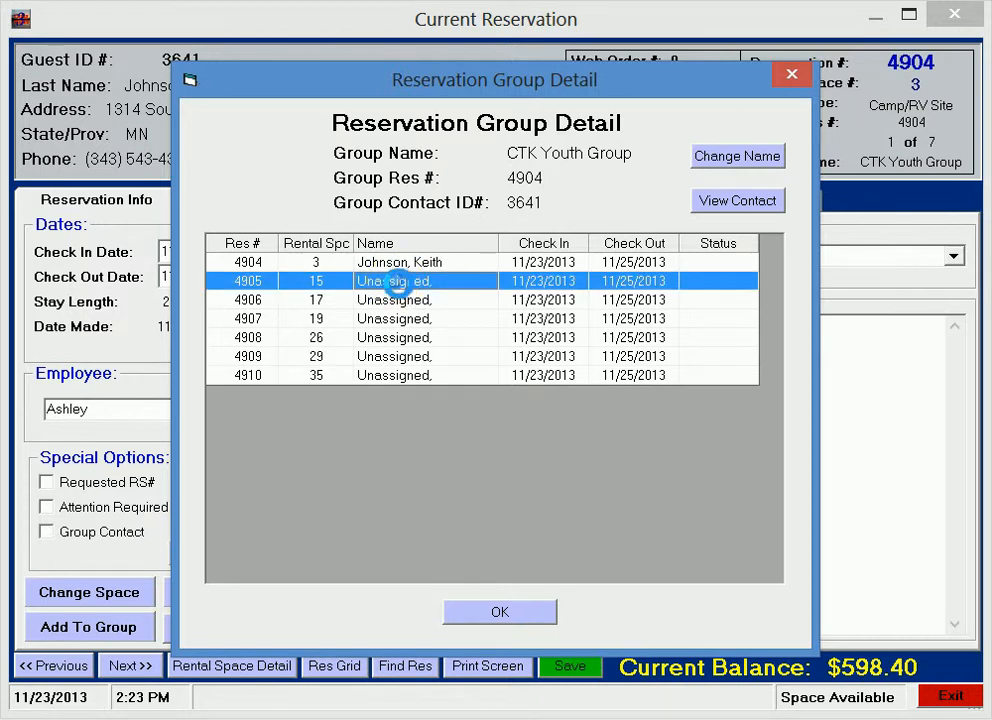
double_click(397, 284)
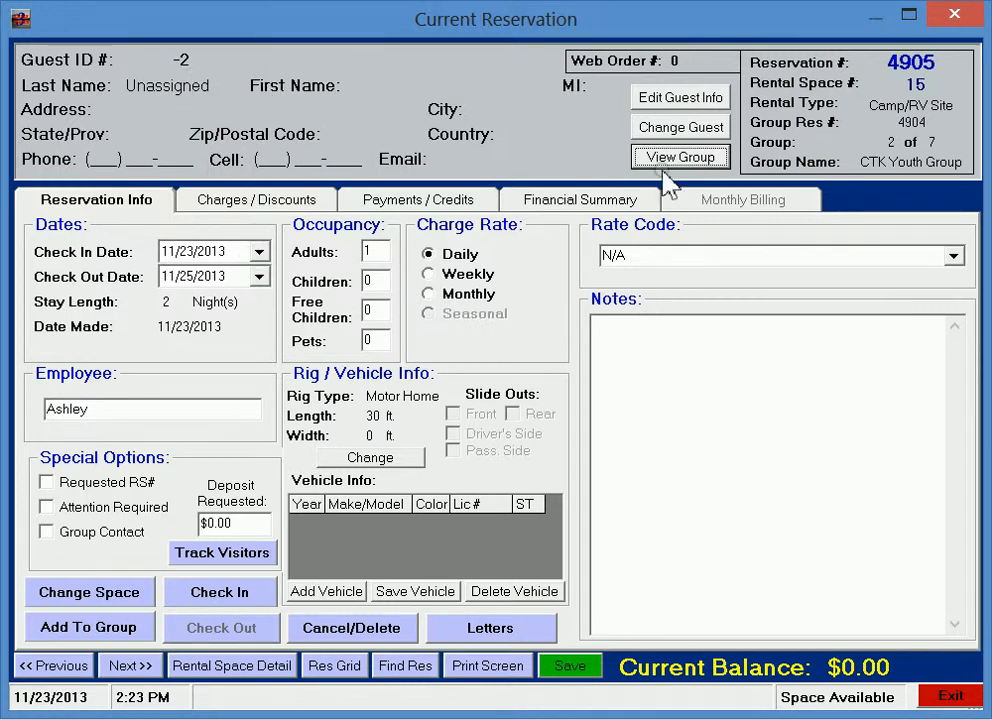
click(704, 127)
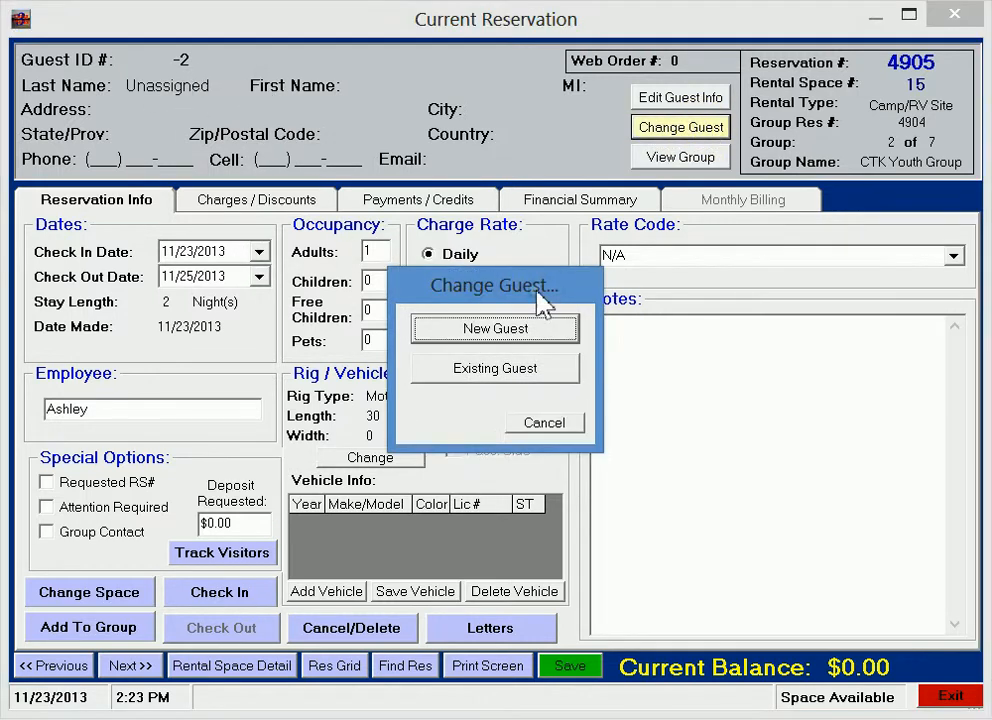
click(503, 372)
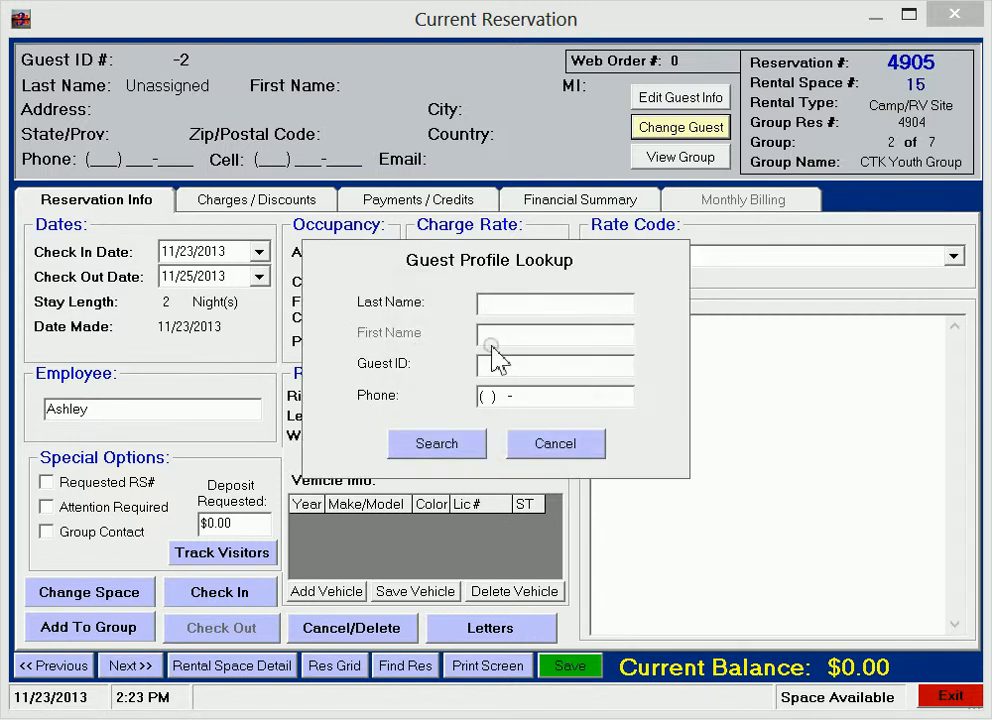
text(g)
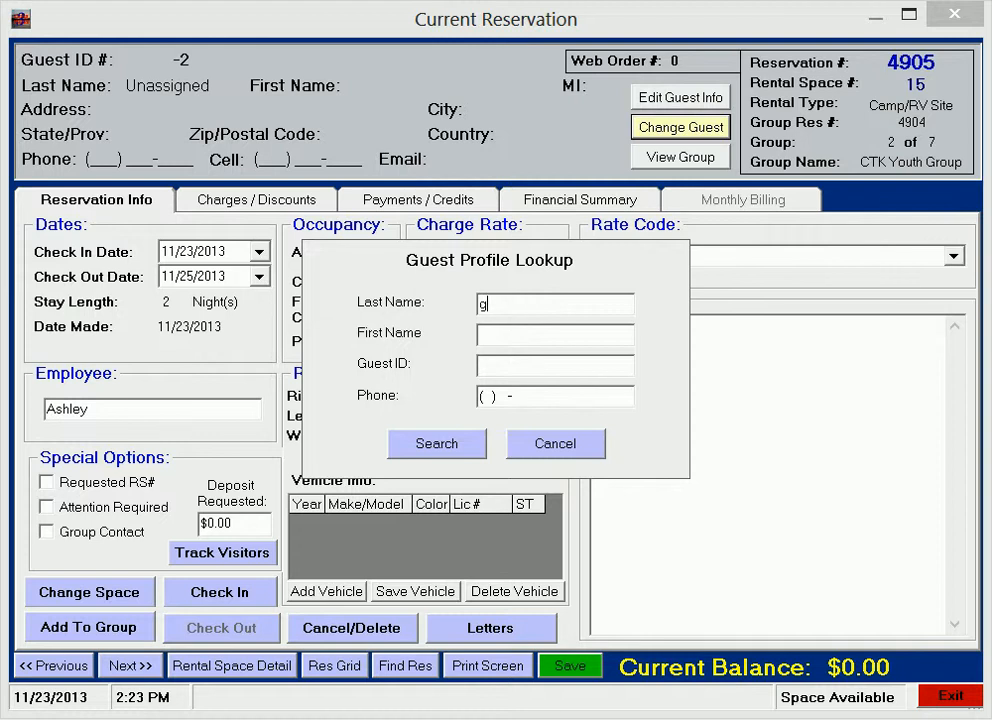
key(Return)
click(320, 295)
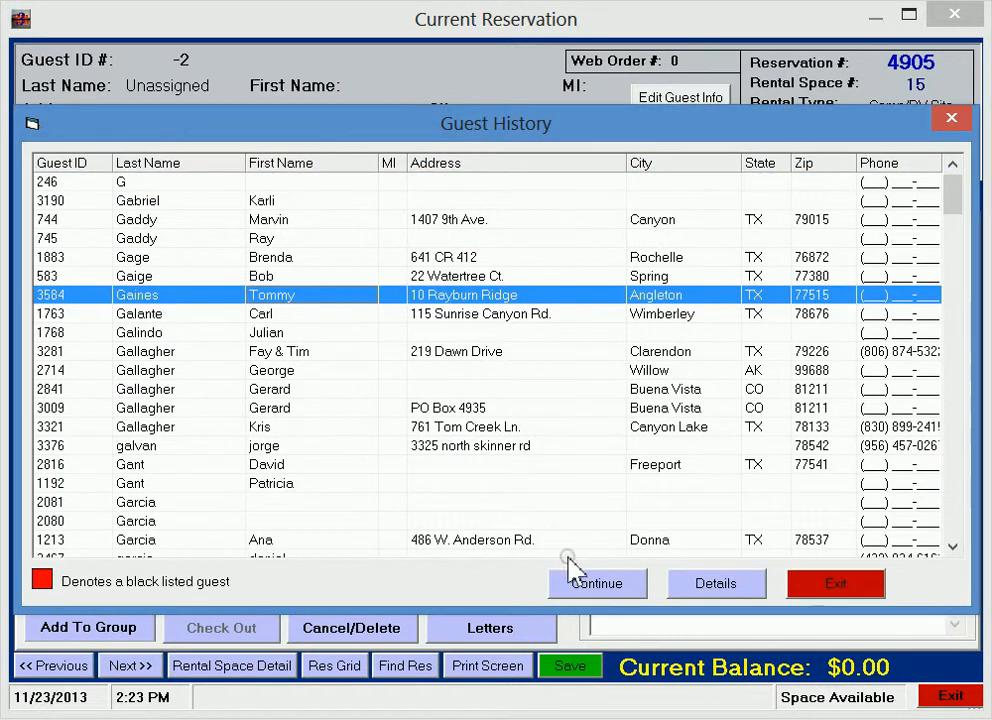
click(596, 583)
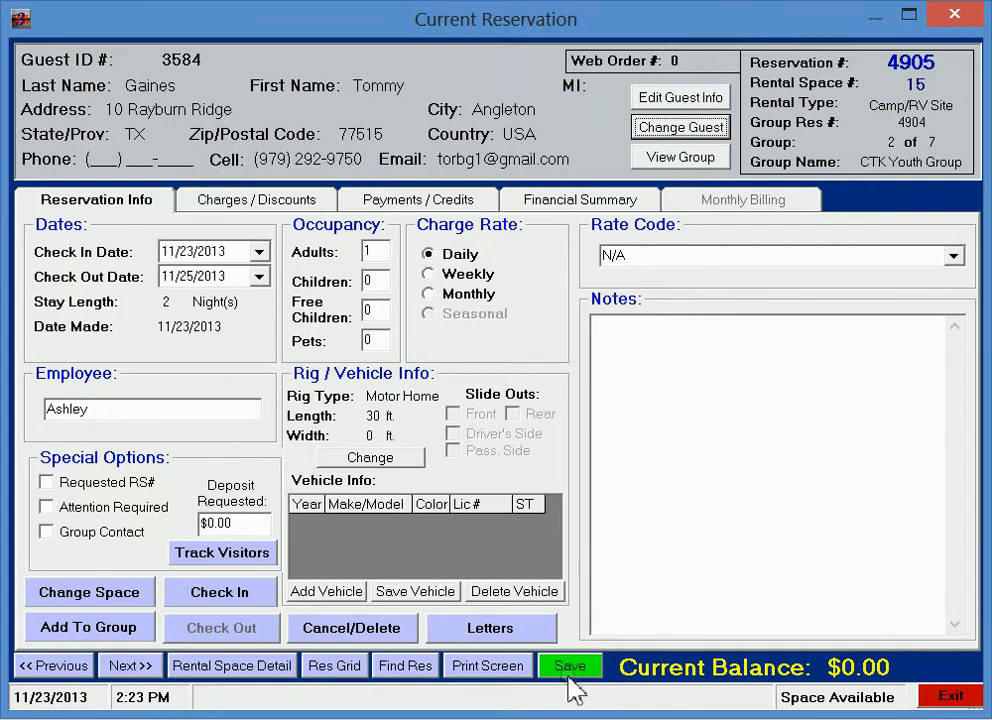
click(679, 158)
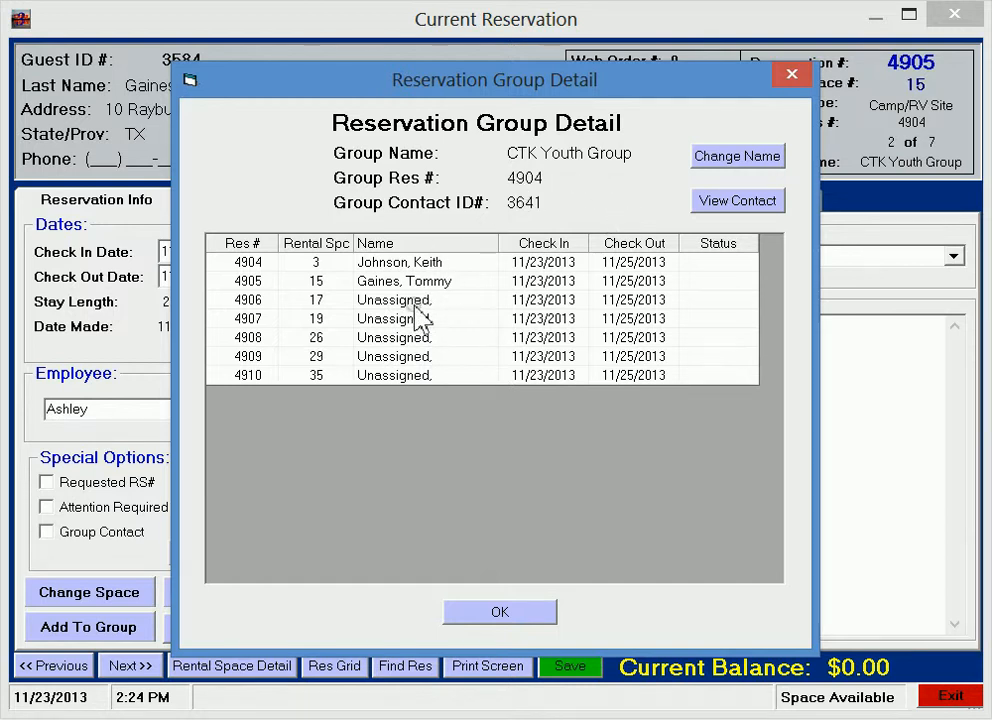
click(515, 610)
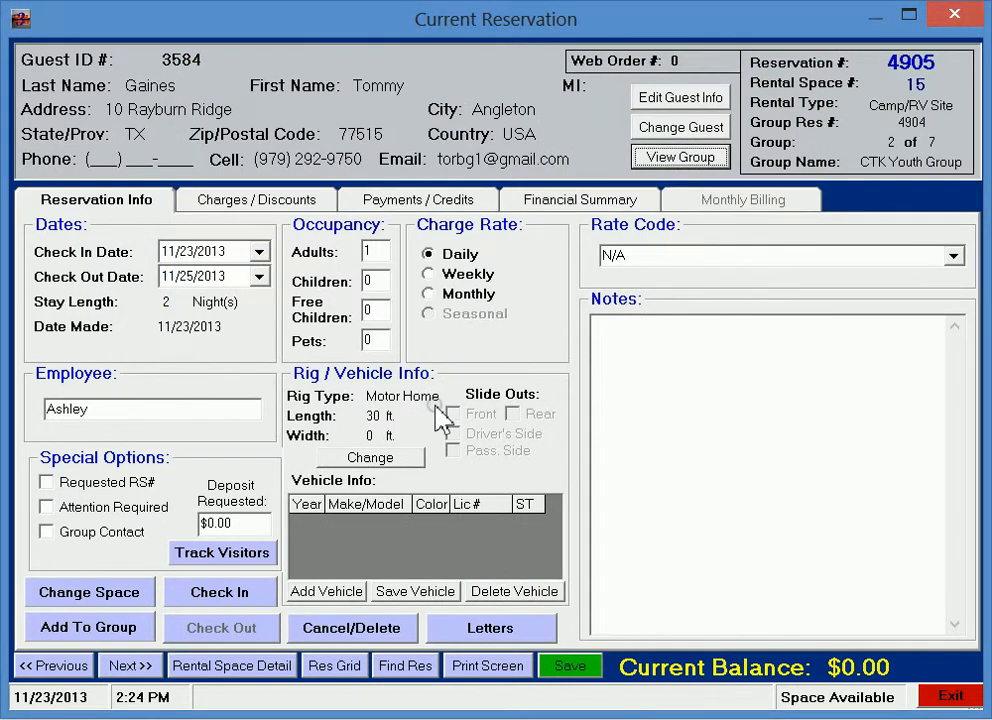